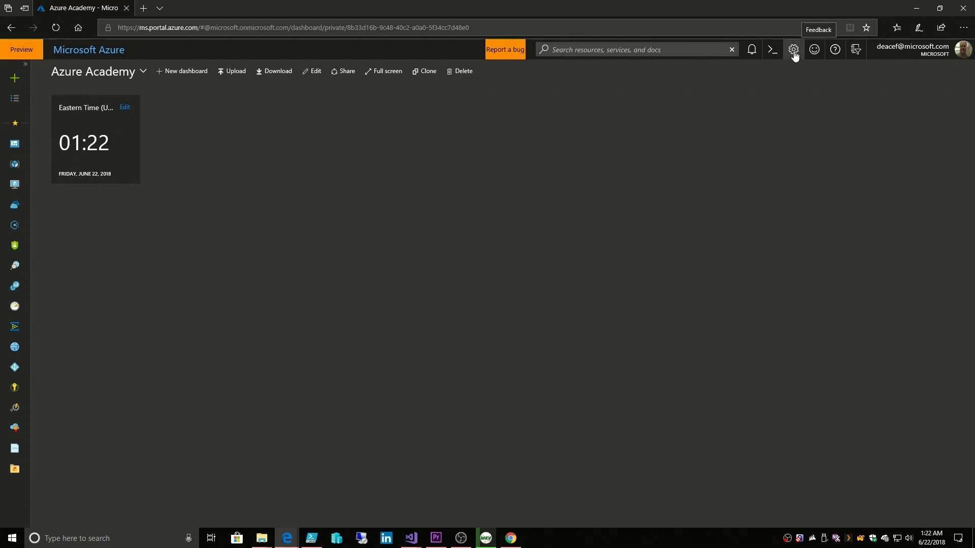
# Preview the light, teal and blue themes in the portal settings, then return to the dark theme.
pyautogui.click(794, 53)
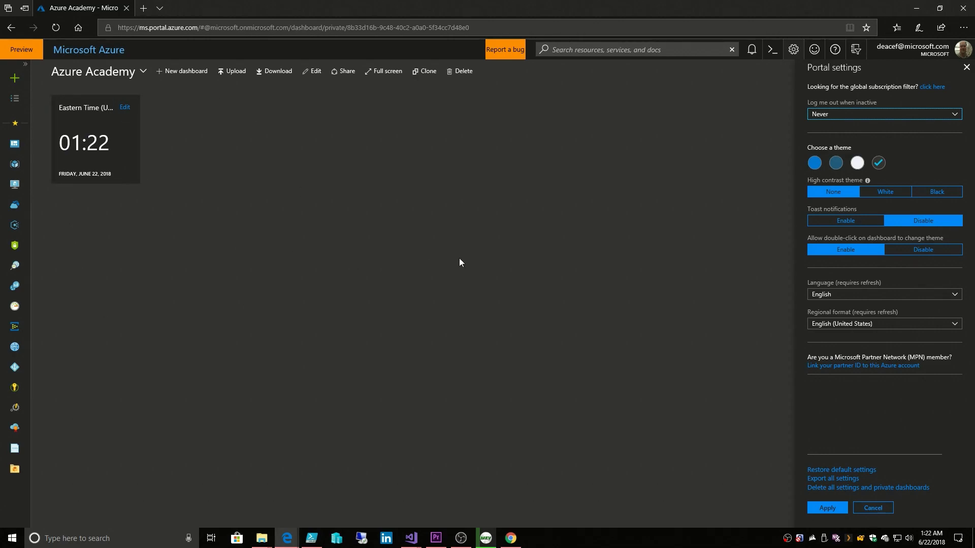
pyautogui.click(858, 163)
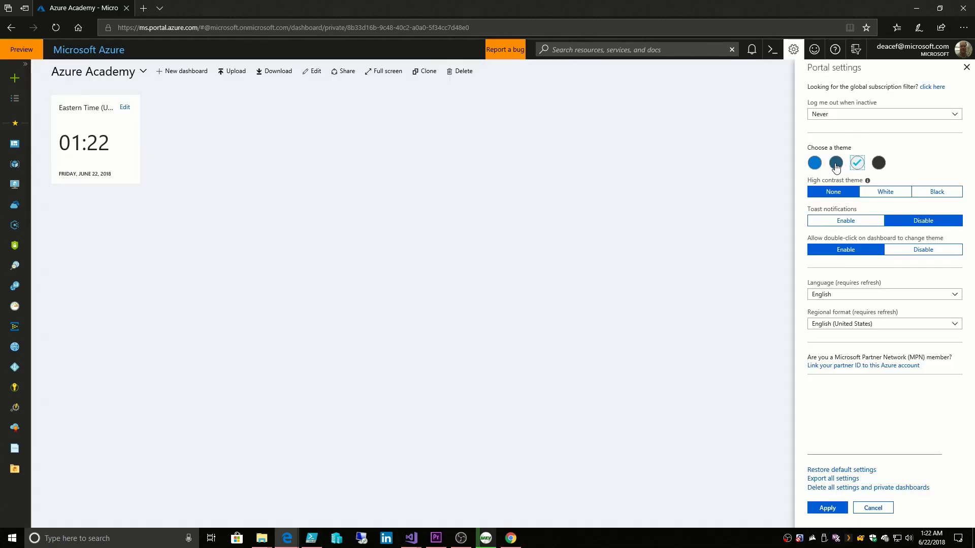
pyautogui.click(835, 164)
pyautogui.click(815, 164)
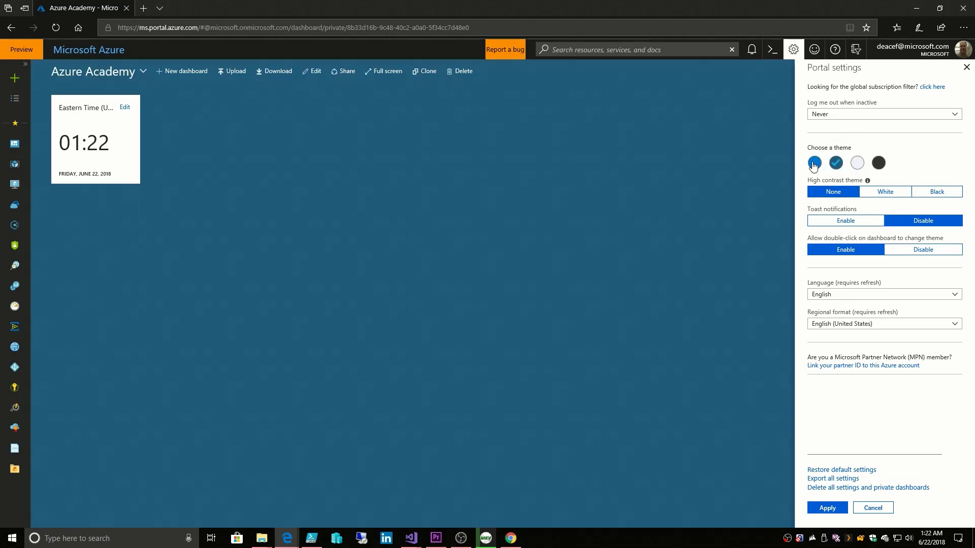
pyautogui.click(878, 163)
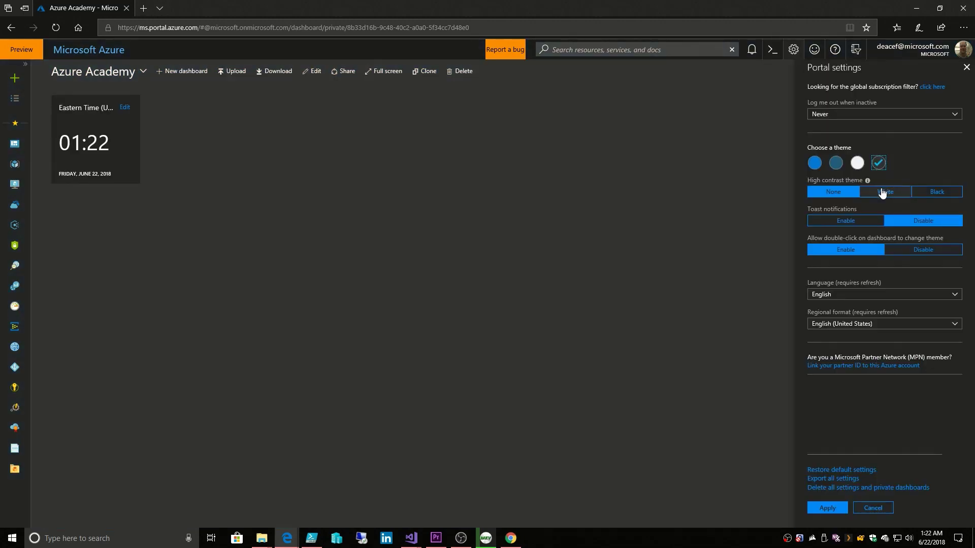
# Preview the black and white high contrast themes and set the high contrast theme back to None.
pyautogui.click(932, 194)
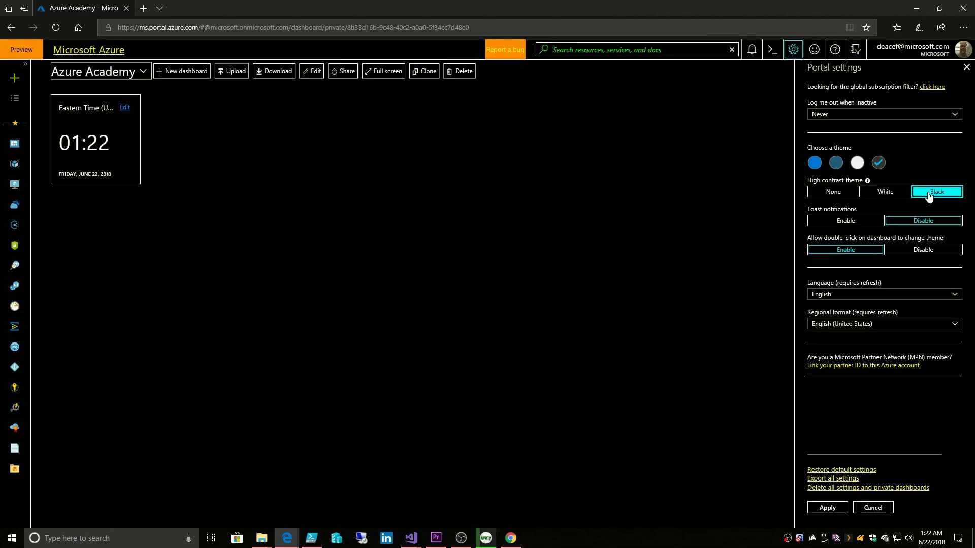
pyautogui.click(888, 194)
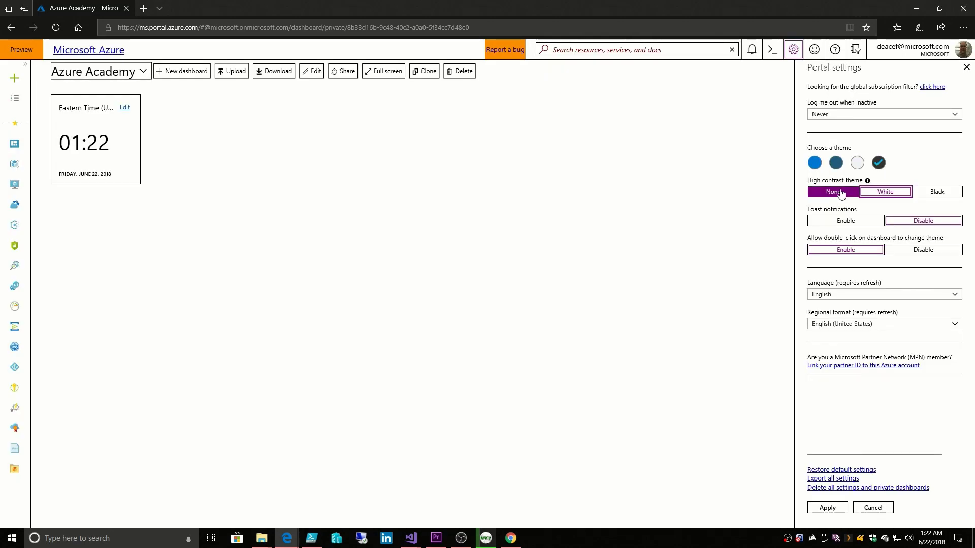
pyautogui.click(840, 194)
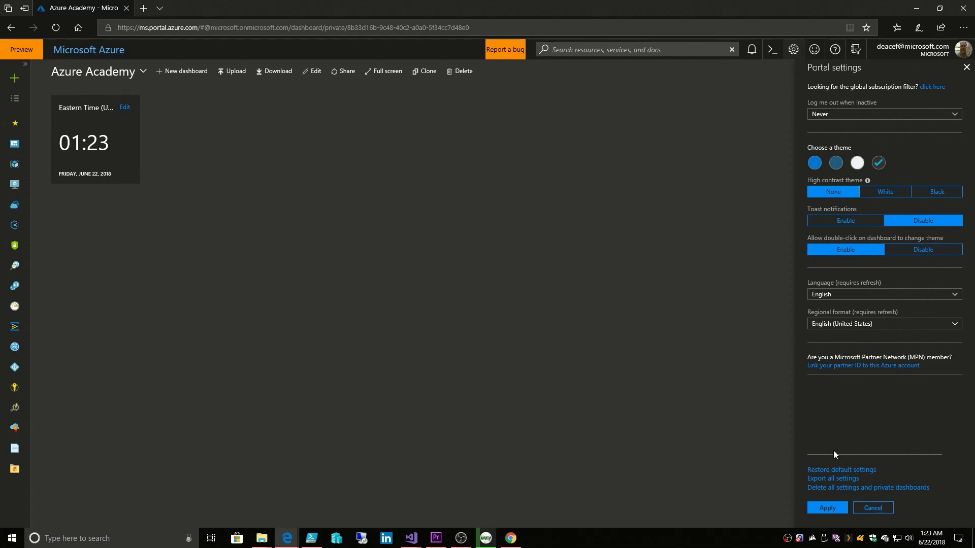
# Review the durations available for logging out when inactive and close the portal settings.
pyautogui.click(839, 120)
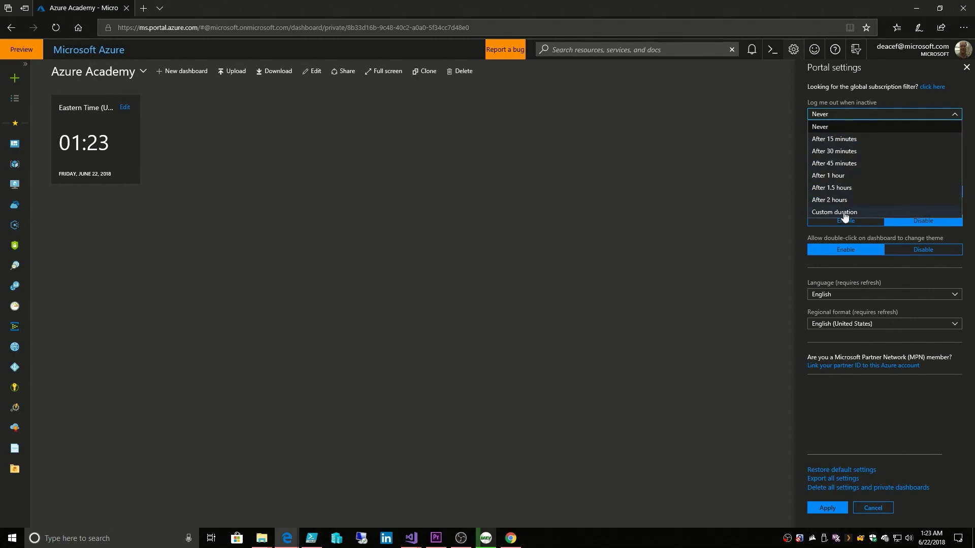
pyautogui.click(728, 221)
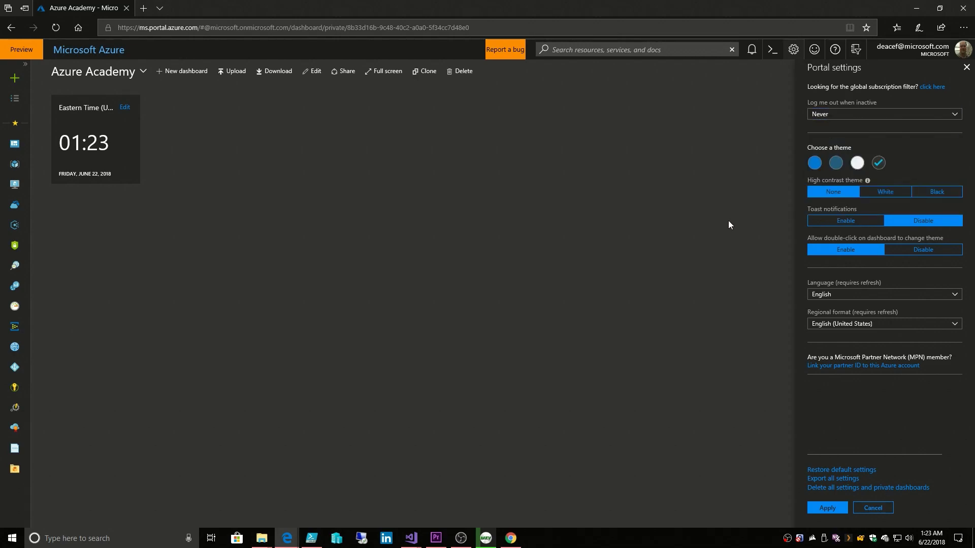
pyautogui.click(793, 49)
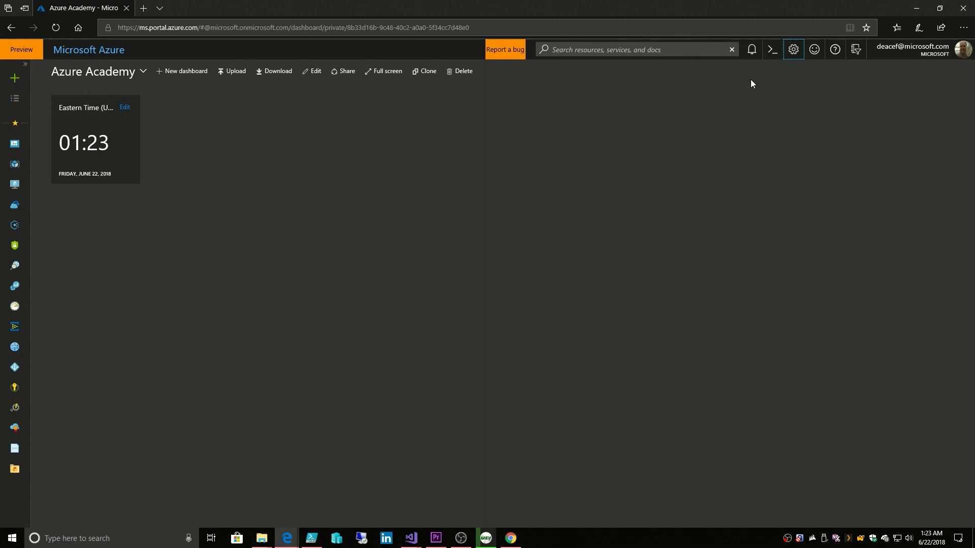
# Check the notifications of this portal session and close them.
pyautogui.click(752, 51)
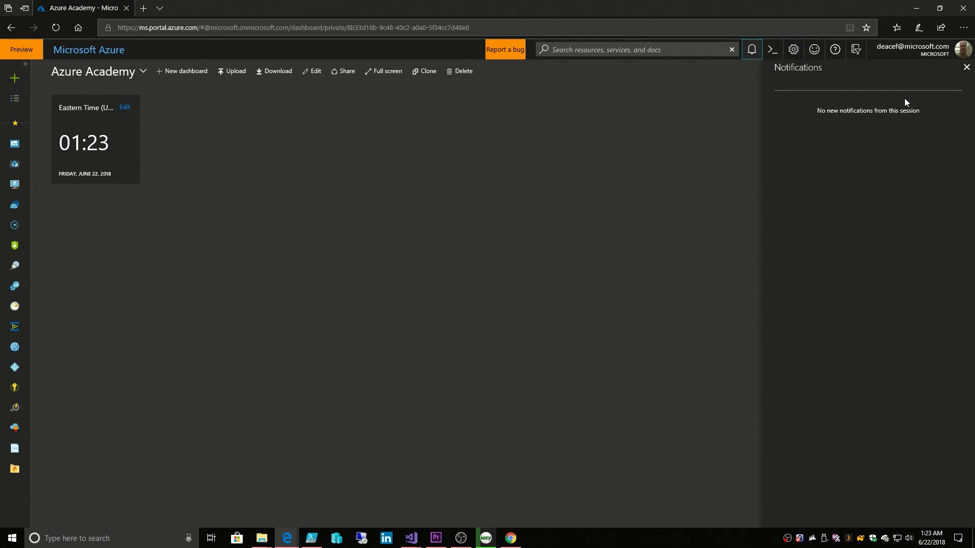
pyautogui.click(966, 67)
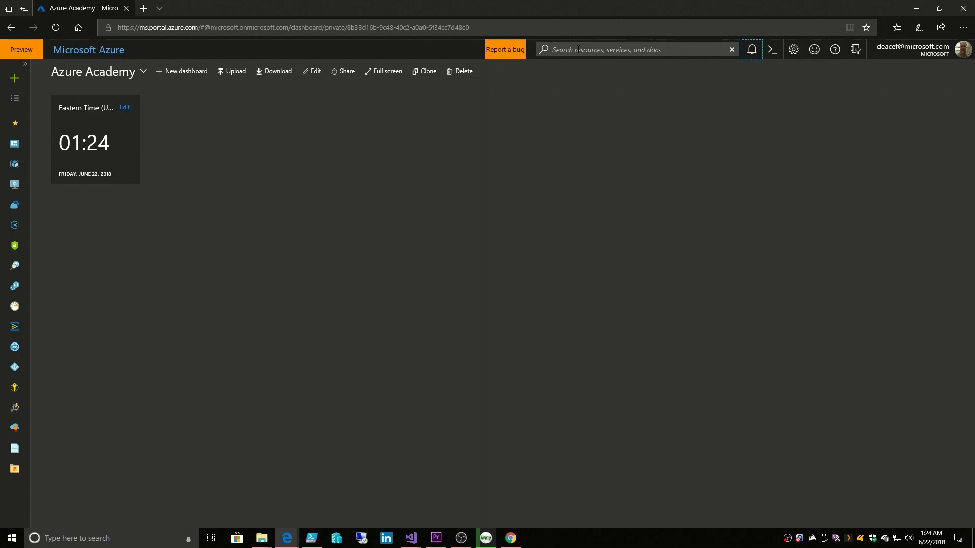
# Search the portal's resources, services and docs for "network interface" and clear the search.
pyautogui.click(578, 49)
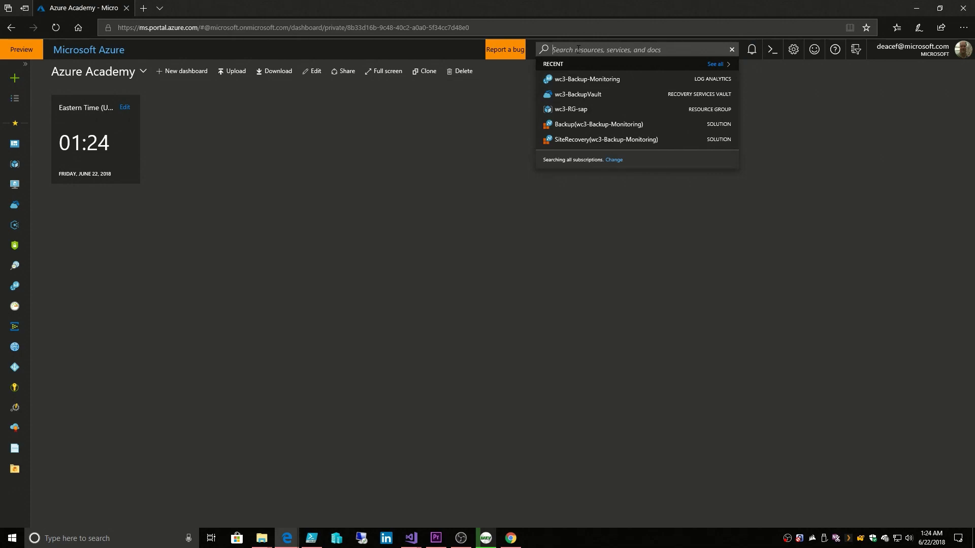
pyautogui.write('network interface')
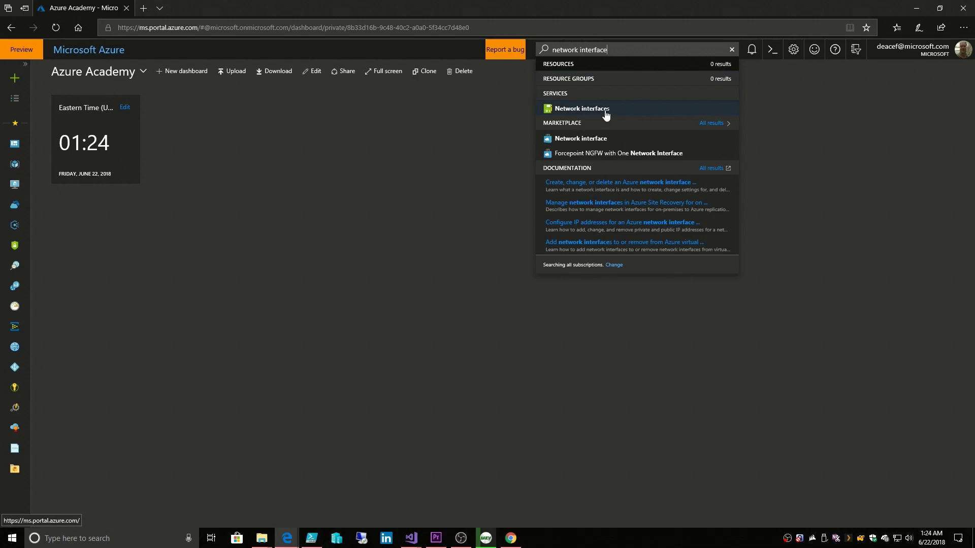
pyautogui.moveTo(616, 50); pyautogui.dragTo(520, 54)
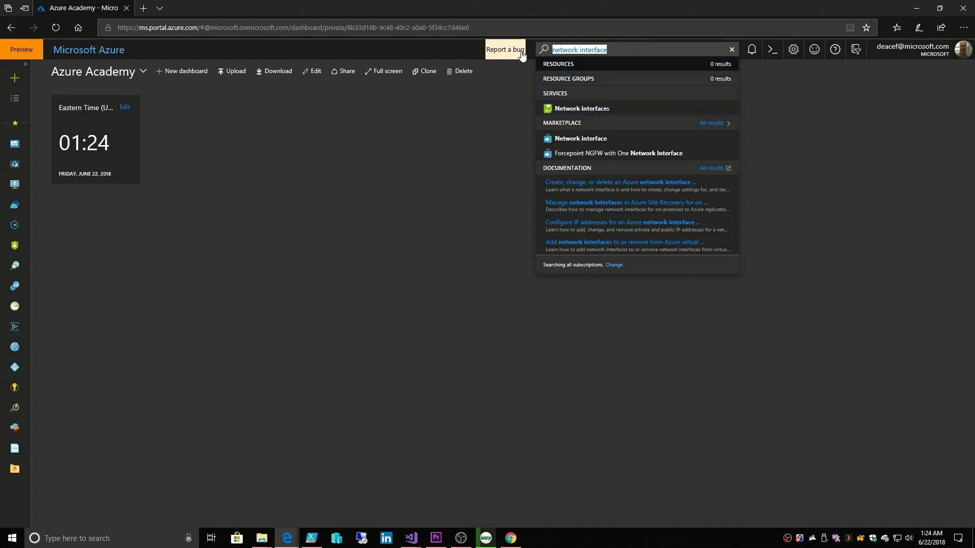
pyautogui.press('BackSpace')
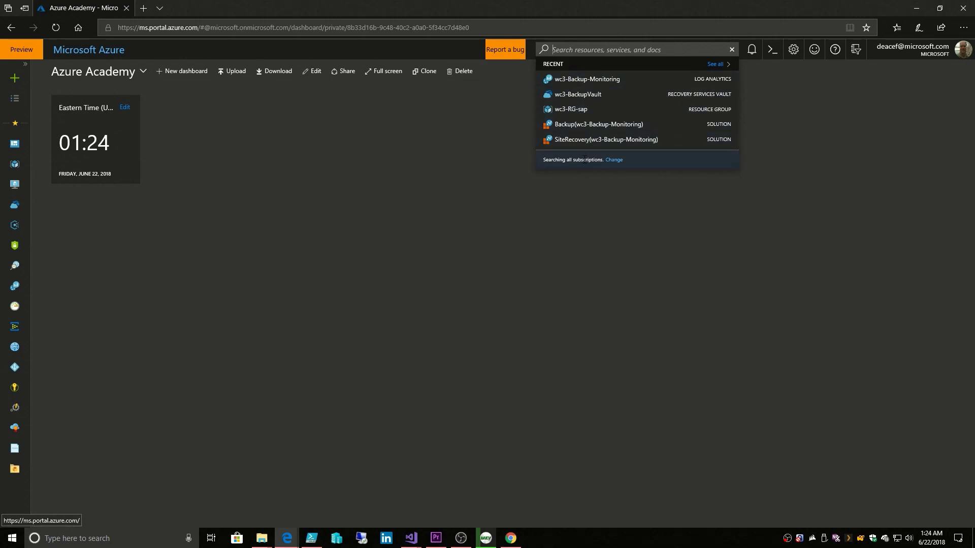
pyautogui.click(485, 143)
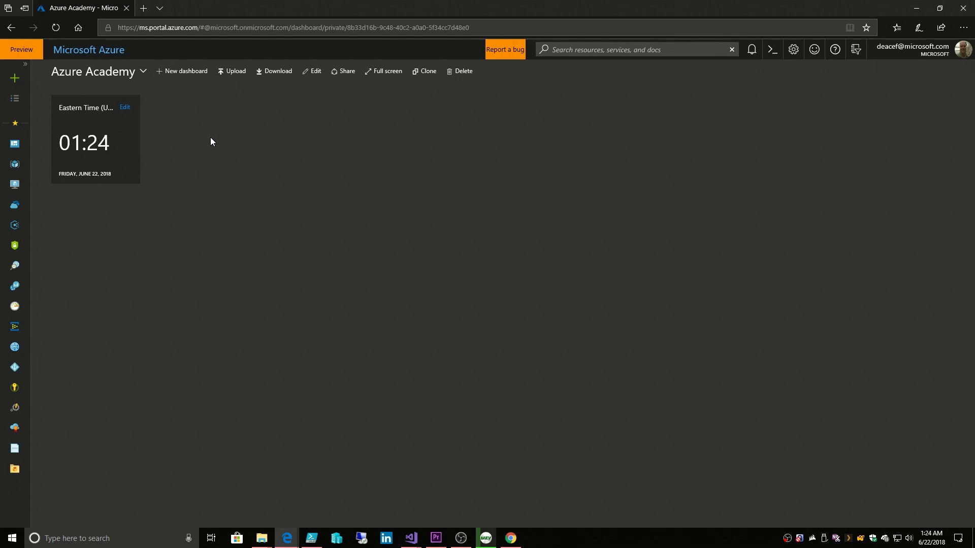
# Add Container services to the favorites from the list of all services and place it directly after Virtual machines.
pyautogui.click(28, 67)
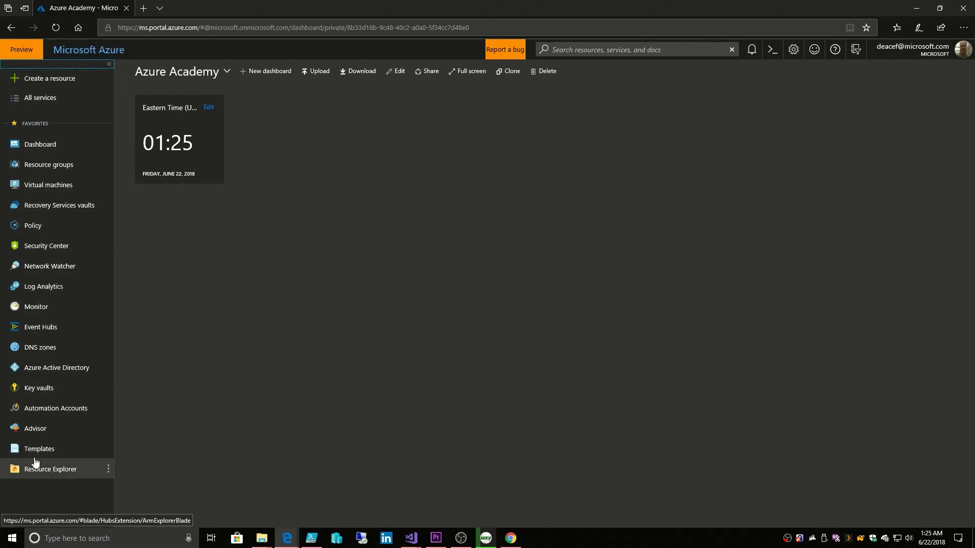
pyautogui.click(14, 100)
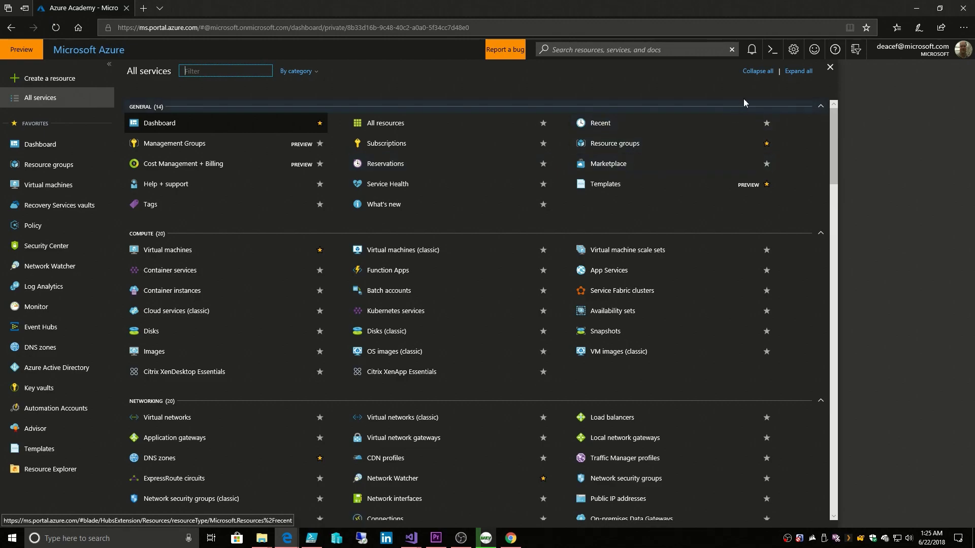
pyautogui.moveTo(830, 127); pyautogui.dragTo(836, 103)
pyautogui.click(320, 271)
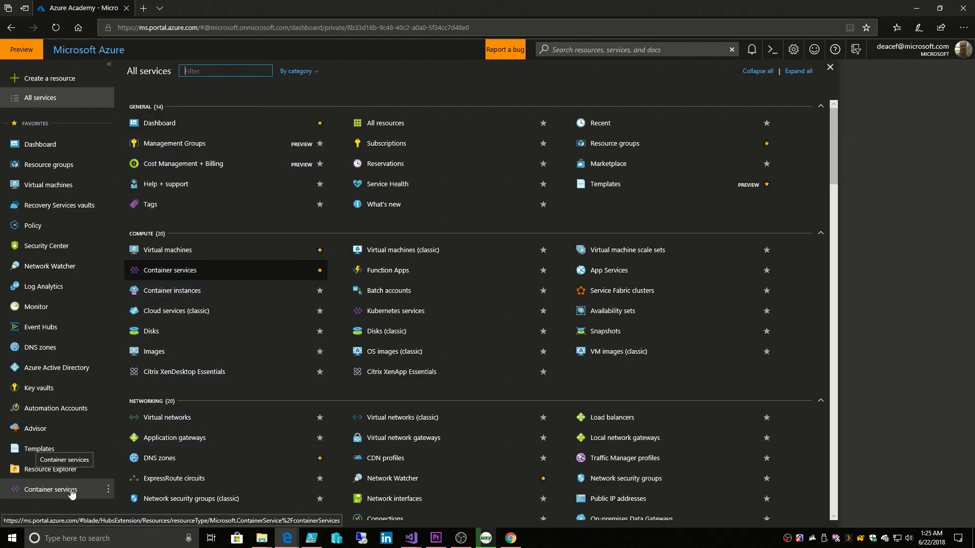
pyautogui.moveTo(107, 490); pyautogui.dragTo(104, 210)
# Remove Container services from the favorites through the list of all services.
pyautogui.click(57, 107)
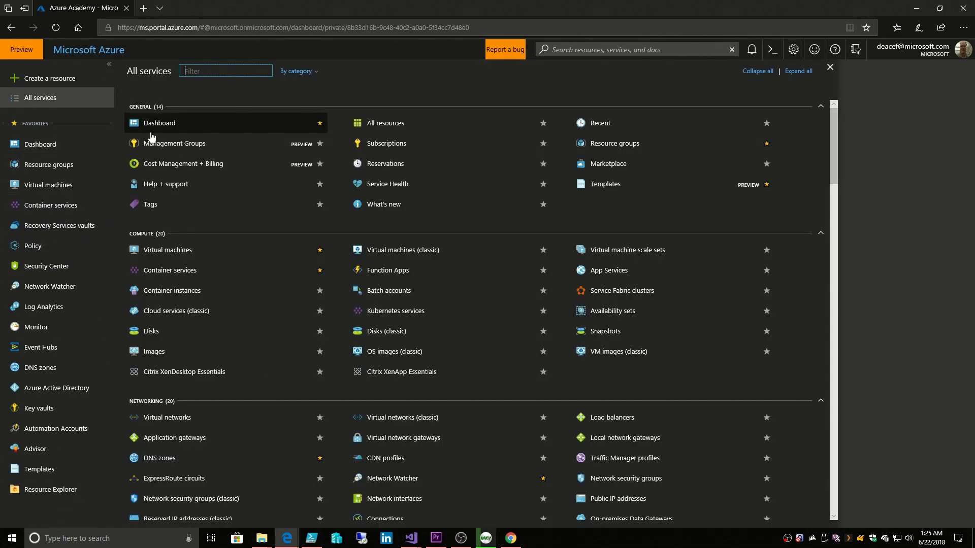
pyautogui.click(320, 271)
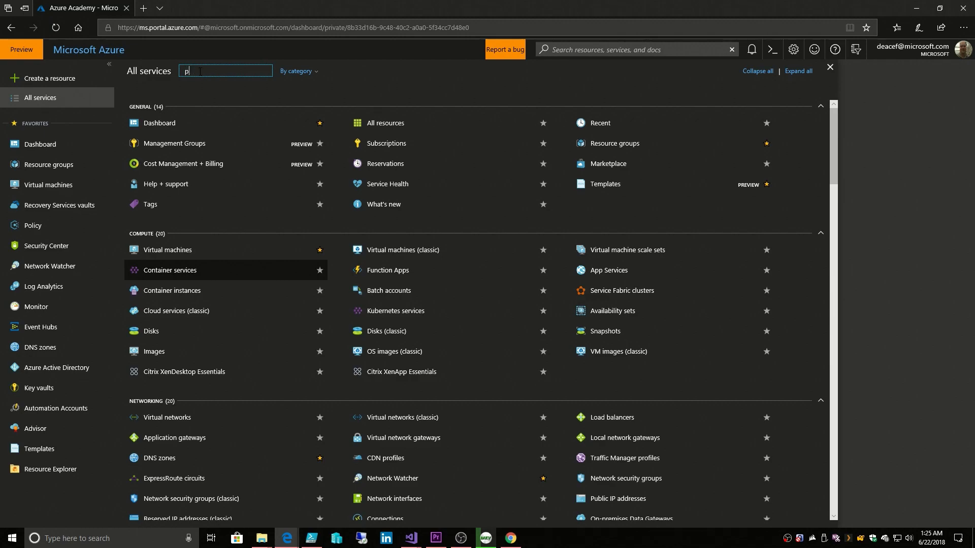
# Filter the list of all services by "policy" and clear the filter.
pyautogui.click(199, 71)
pyautogui.write('policy')
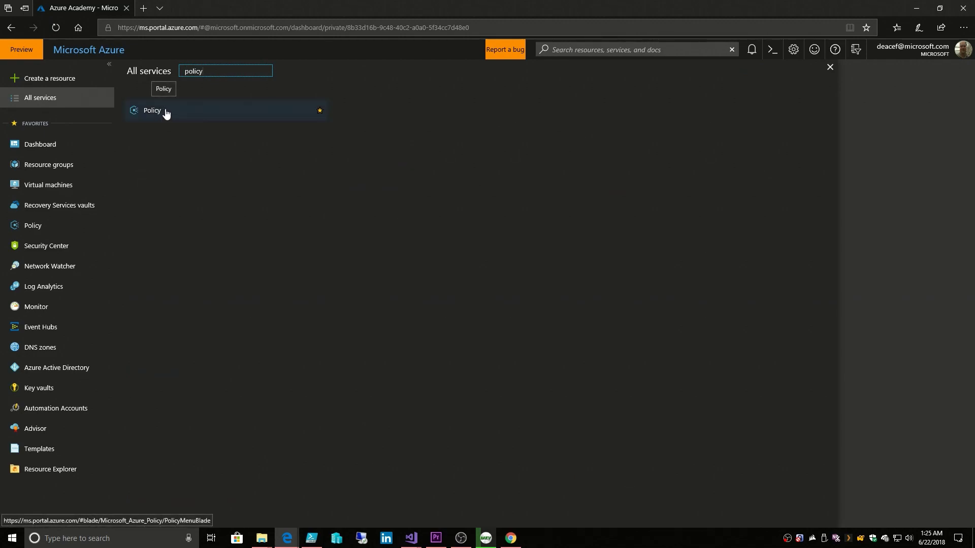
pyautogui.hotkey('ctrl', 'a')
pyautogui.press('BackSpace')
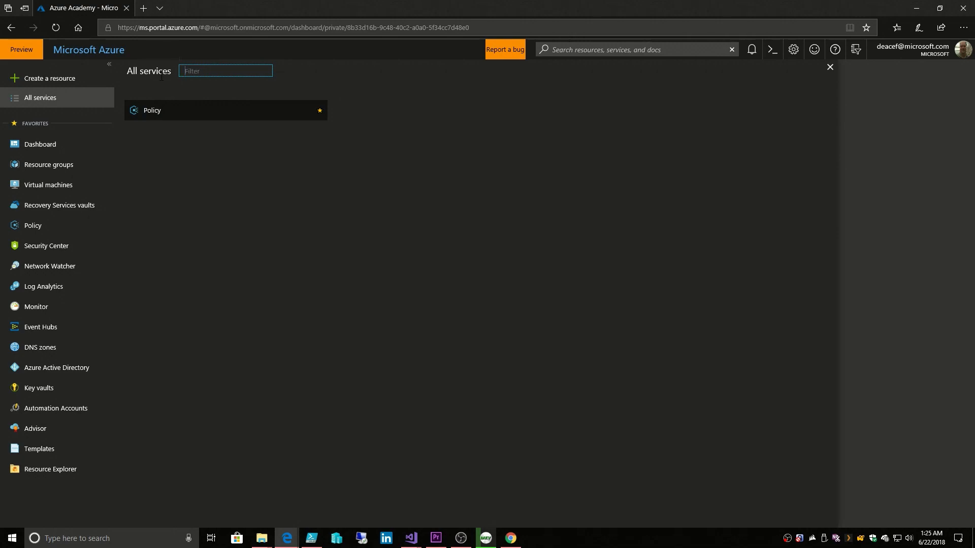
# Filter the list of all services by "network" and collapse the service navigation.
pyautogui.write('netwo')
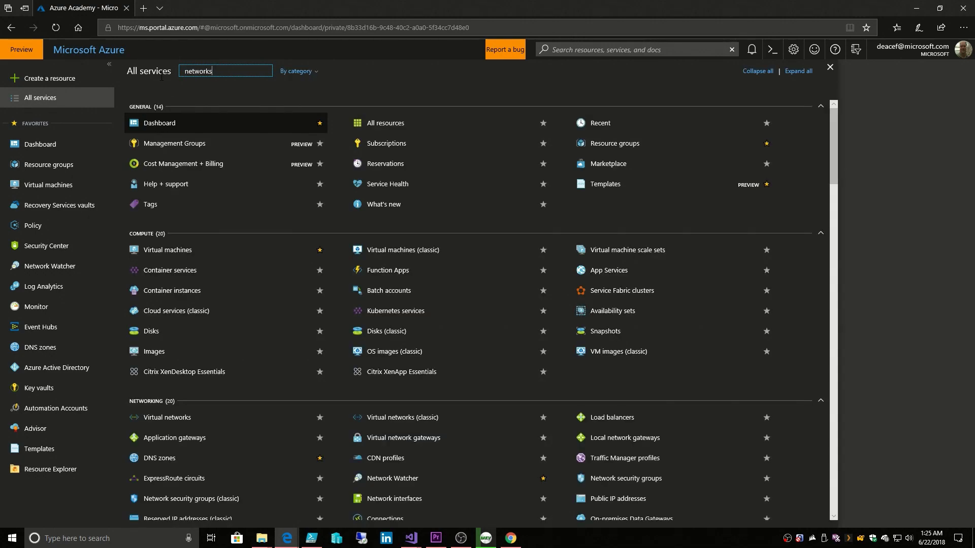
pyautogui.write('rks')
pyautogui.press('BackSpace')
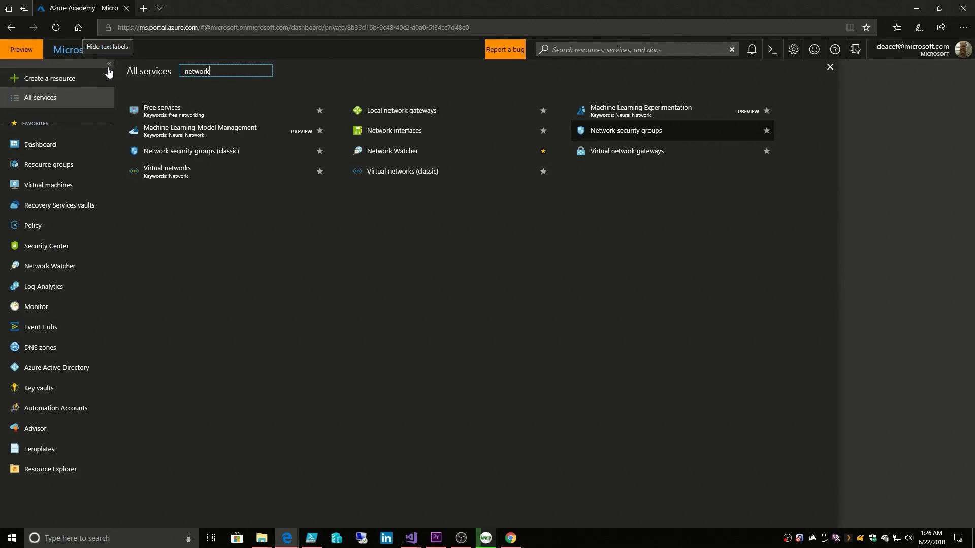
pyautogui.click(108, 68)
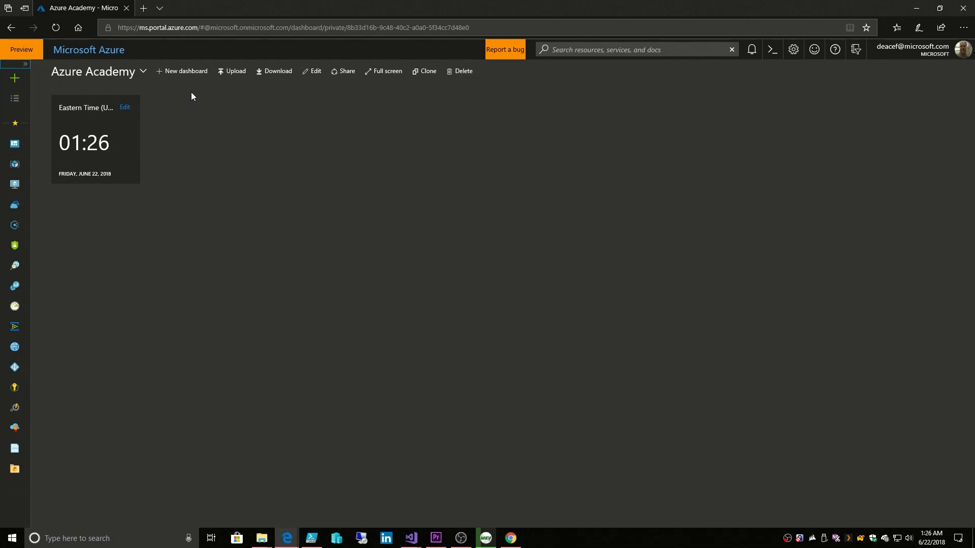
# Start customizing the Azure Academy dashboard and add the All resources tile below the clock.
pyautogui.click(313, 71)
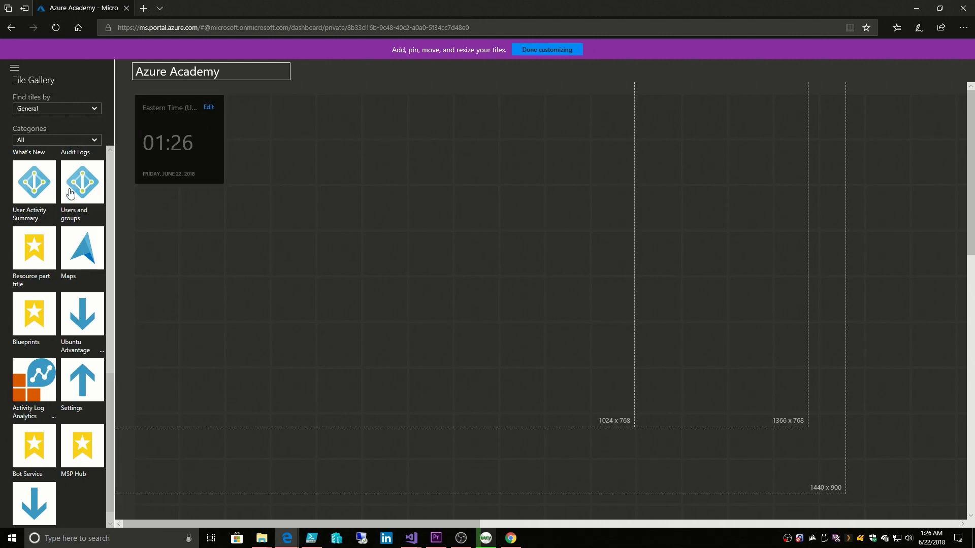
pyautogui.scroll(15, 87, 398)
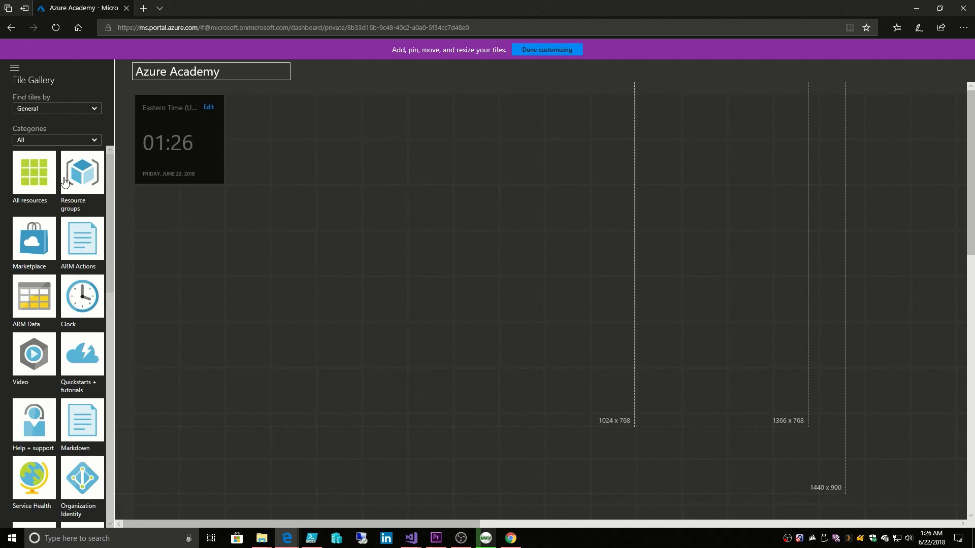
pyautogui.moveTo(23, 169)
pyautogui.mouseDown()
pyautogui.moveTo(169, 165)
pyautogui.moveTo(170, 231)
pyautogui.mouseUp()
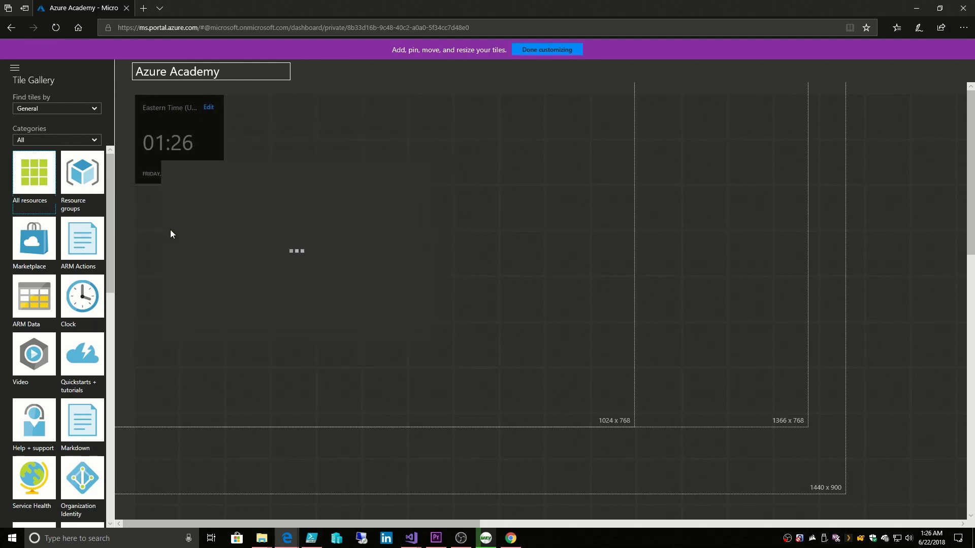
# Add a Marketplace tile beside All resources, a Video tile below Marketplace, and a Help + support tile near the dashboard's upper edge.
pyautogui.moveTo(314, 257); pyautogui.dragTo(491, 237)
pyautogui.scroll(-1, 41, 377)
pyautogui.moveTo(35, 295); pyautogui.dragTo(490, 330)
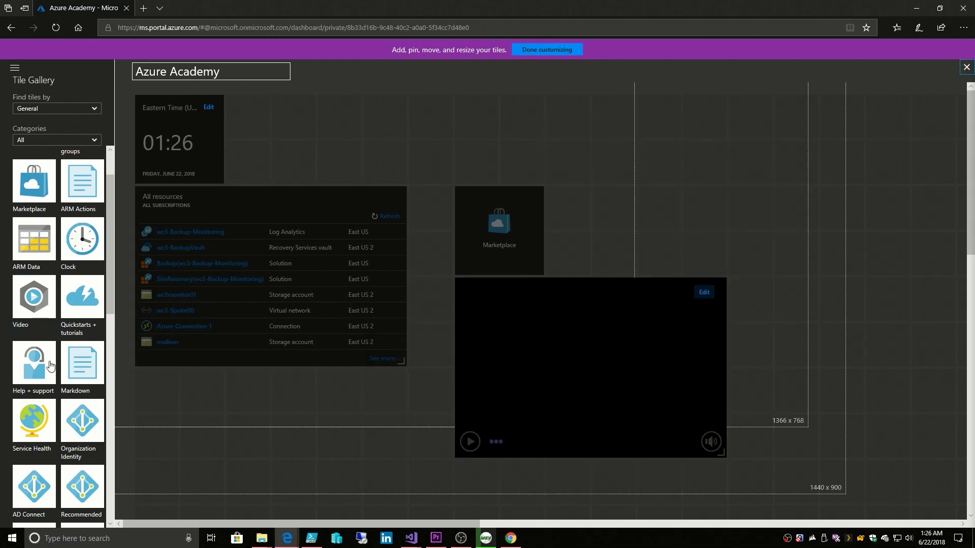
pyautogui.moveTo(34, 363); pyautogui.dragTo(696, 144)
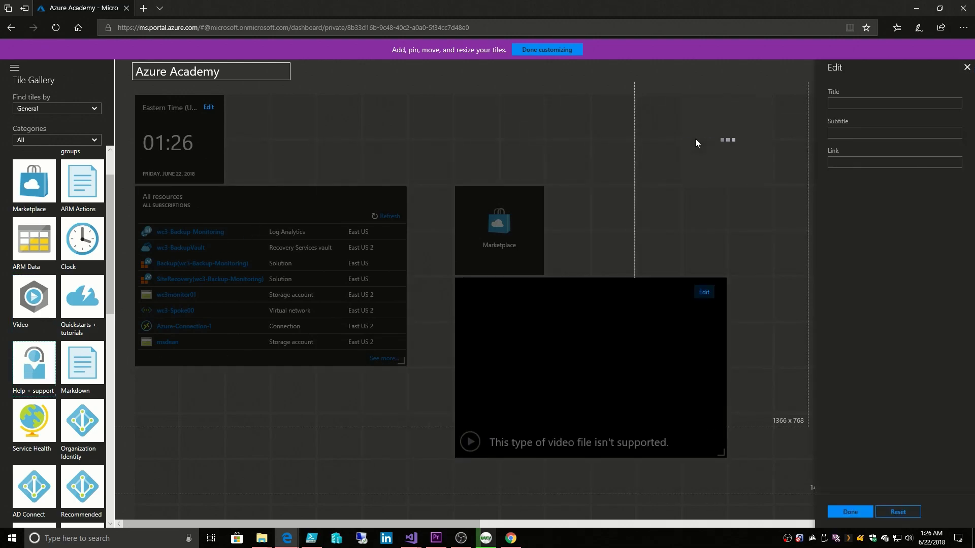
# Add the Activity Log Analytics tile below the All resources tile and finish customizing the dashboard.
pyautogui.scroll(-3, 47, 441)
pyautogui.scroll(-4, 47, 441)
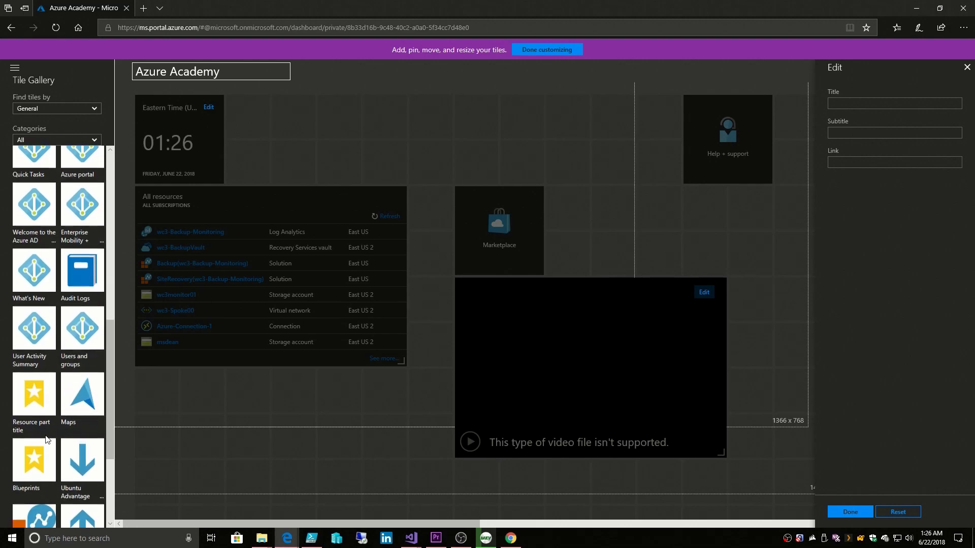
pyautogui.scroll(-2, 65, 374)
pyautogui.moveTo(34, 409); pyautogui.dragTo(237, 412)
pyautogui.scroll(-1, 78, 459)
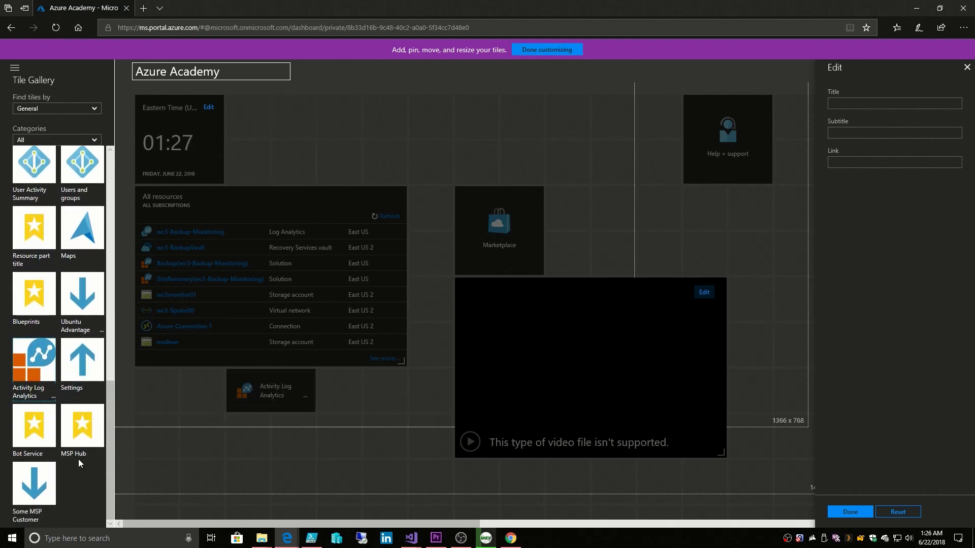
pyautogui.click(545, 53)
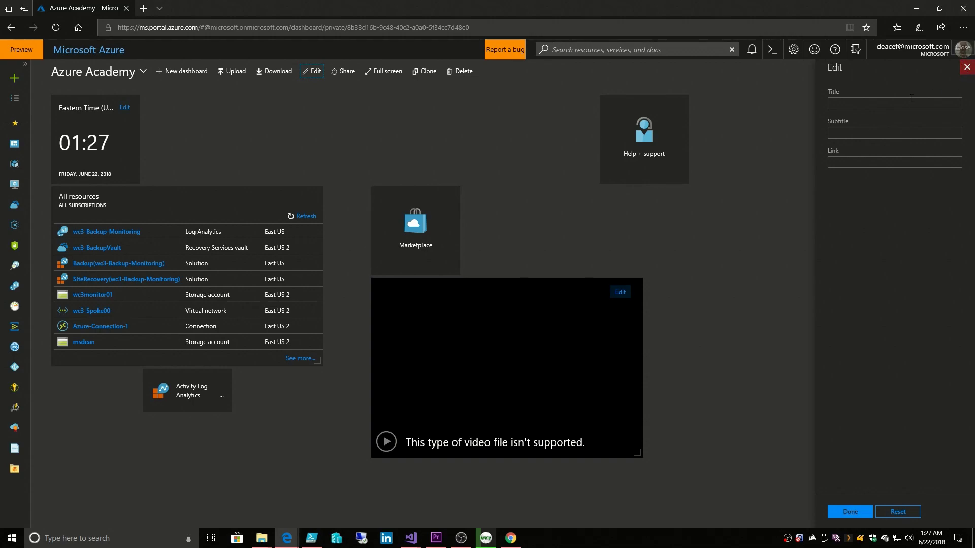
# Remove the Video tile below Marketplace from the Azure Academy dashboard.
pyautogui.moveTo(547, 317)
pyautogui.click(637, 271)
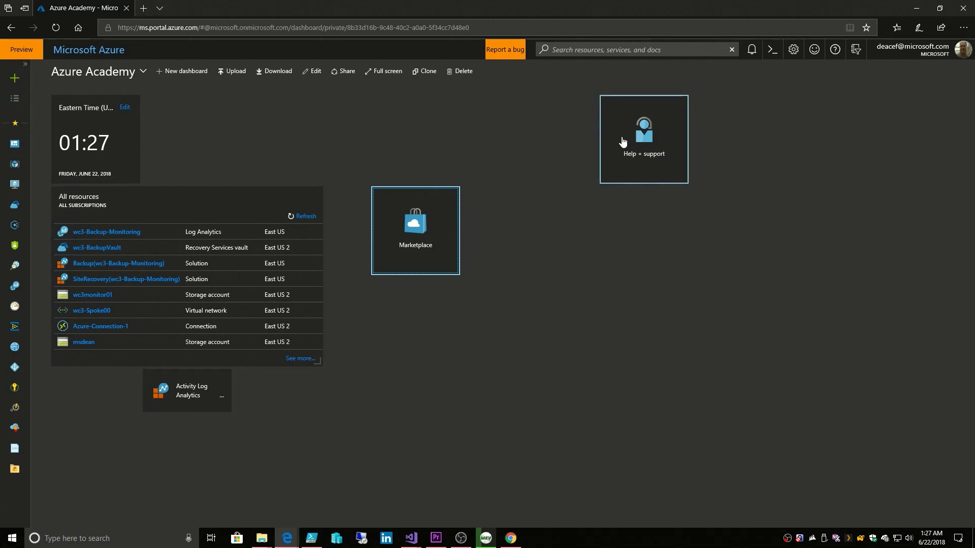
# View the Help + support, wc3-BackupVault and Marketplace pages from their dashboard tiles, returning to the Azure Academy dashboard after each.
pyautogui.click(640, 138)
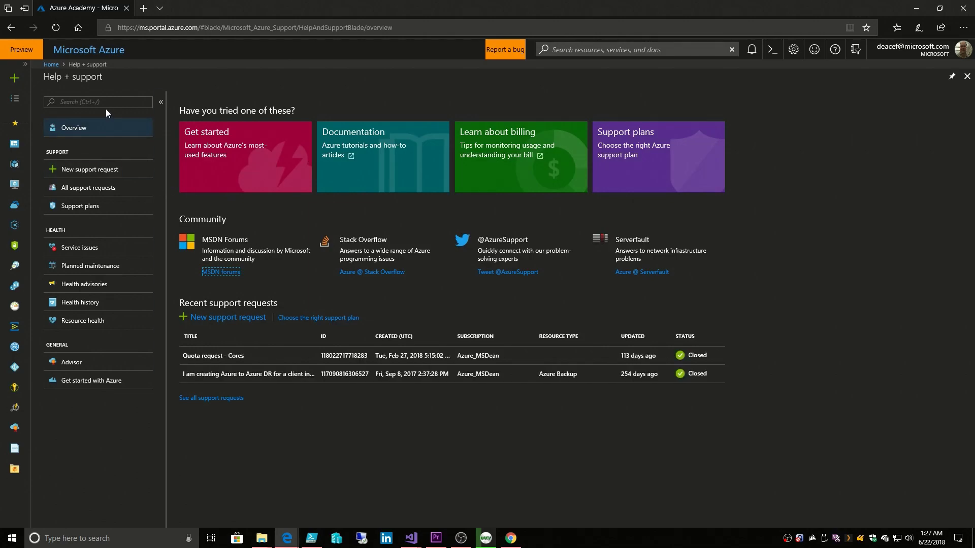
pyautogui.click(53, 66)
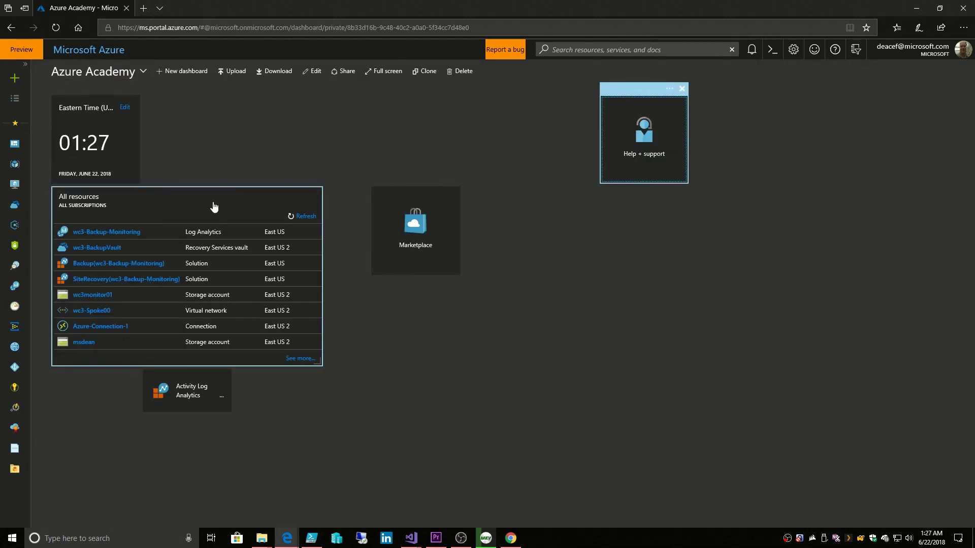
pyautogui.click(113, 250)
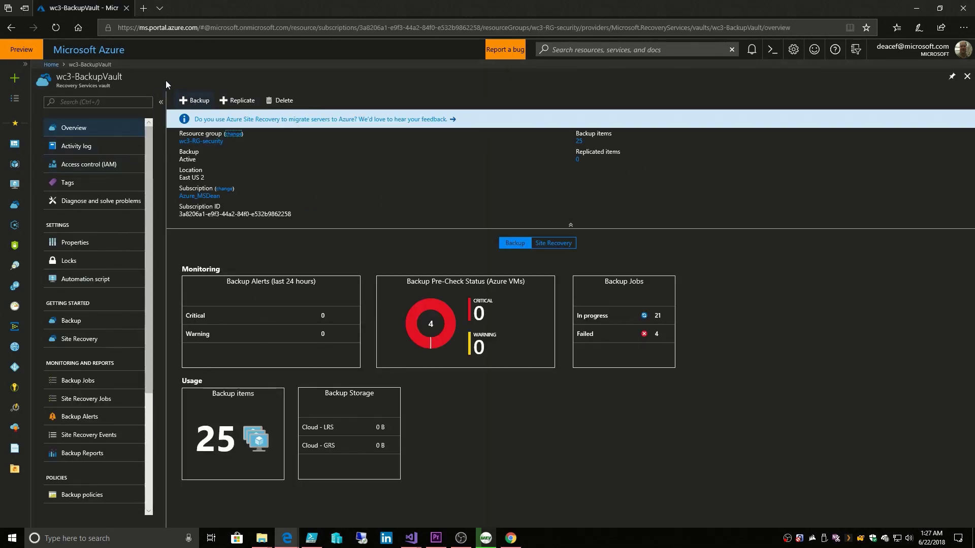
pyautogui.click(58, 65)
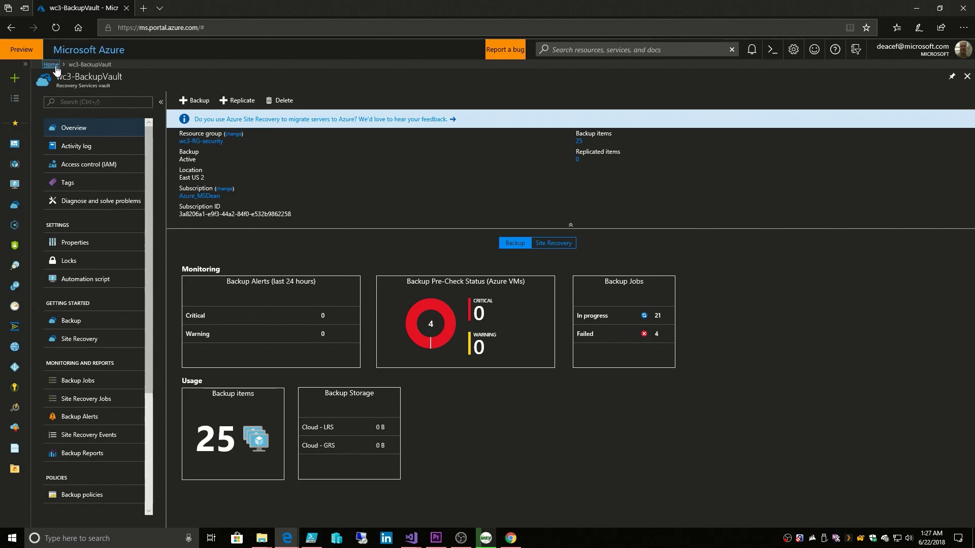
pyautogui.click(420, 219)
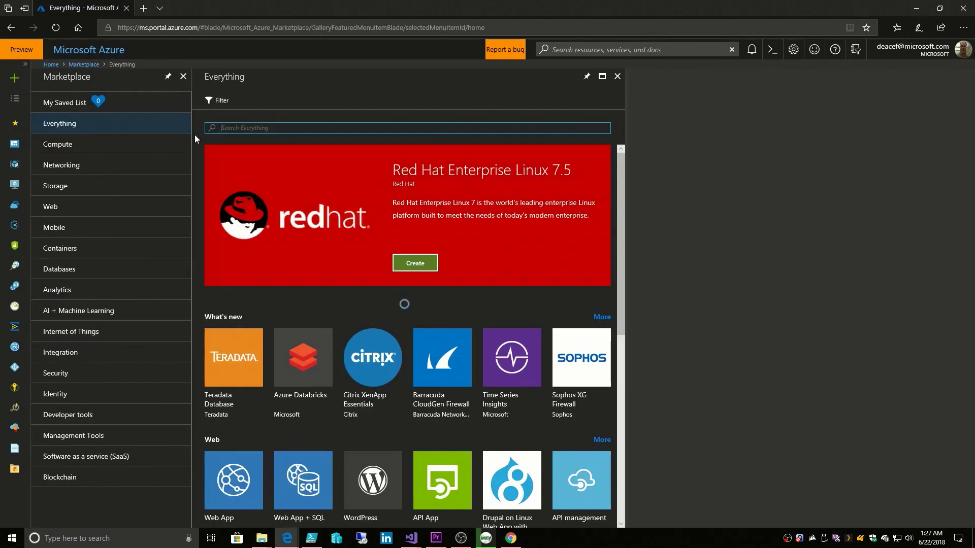
pyautogui.click(51, 64)
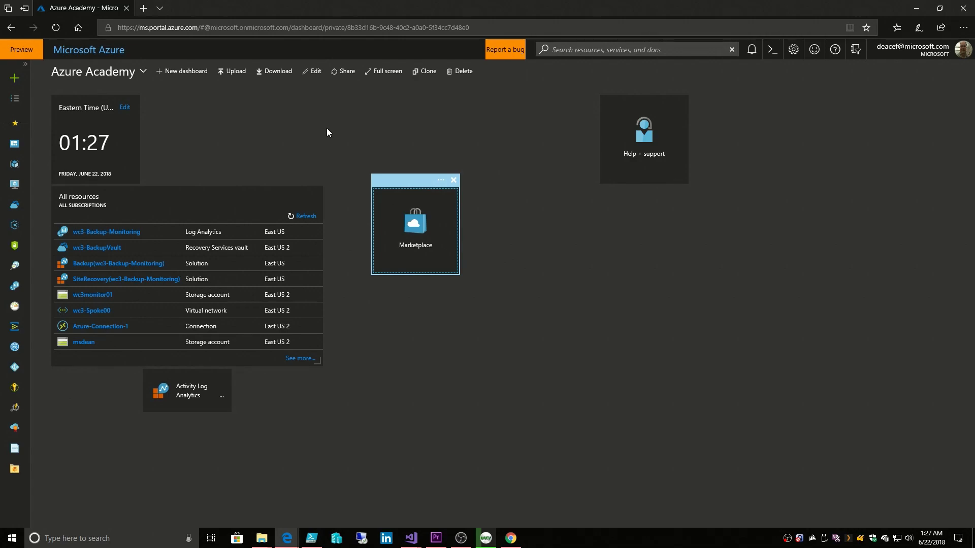
# Switch from the Azure Academy dashboard to My Dashboard.
pyautogui.click(145, 75)
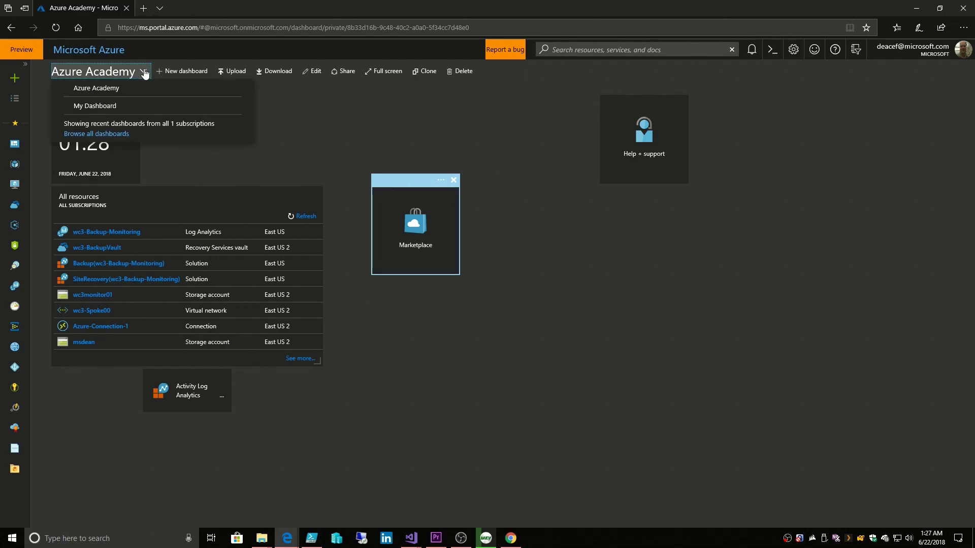
pyautogui.click(137, 105)
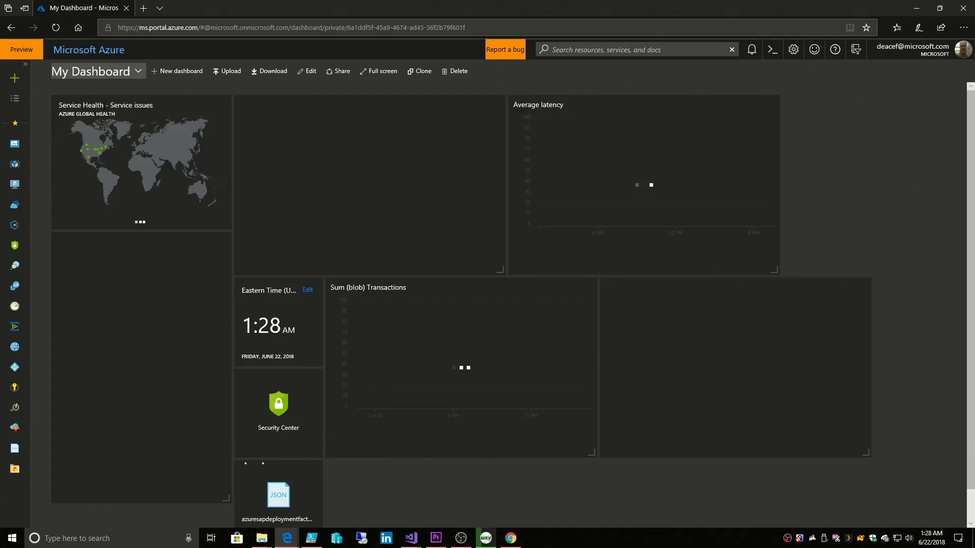